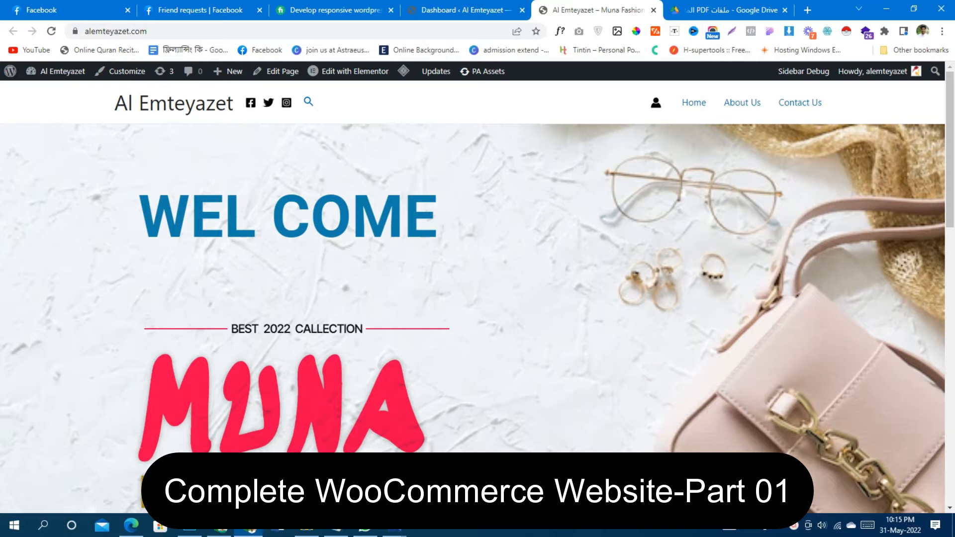
Step: Review the existing Muna Fashion House homepage, from the welcome banner through the Services section to the collection heading
{"action": "scroll", "coordinate": [477, 296], "scroll_direction": "down", "scroll_amount": 15}
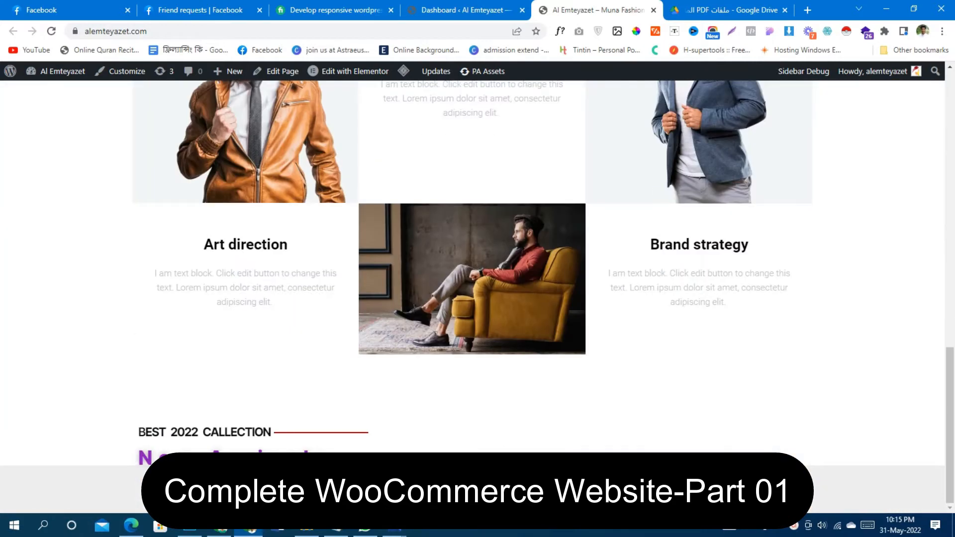
{"action": "scroll", "coordinate": [477, 296], "scroll_direction": "up", "scroll_amount": 15}
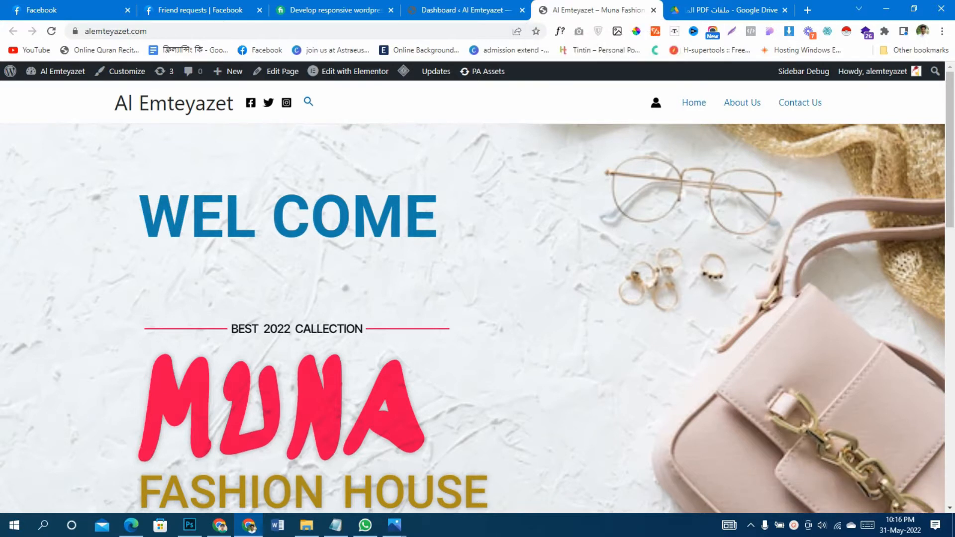
{"action": "scroll", "coordinate": [478, 293], "scroll_direction": "down", "scroll_amount": 10}
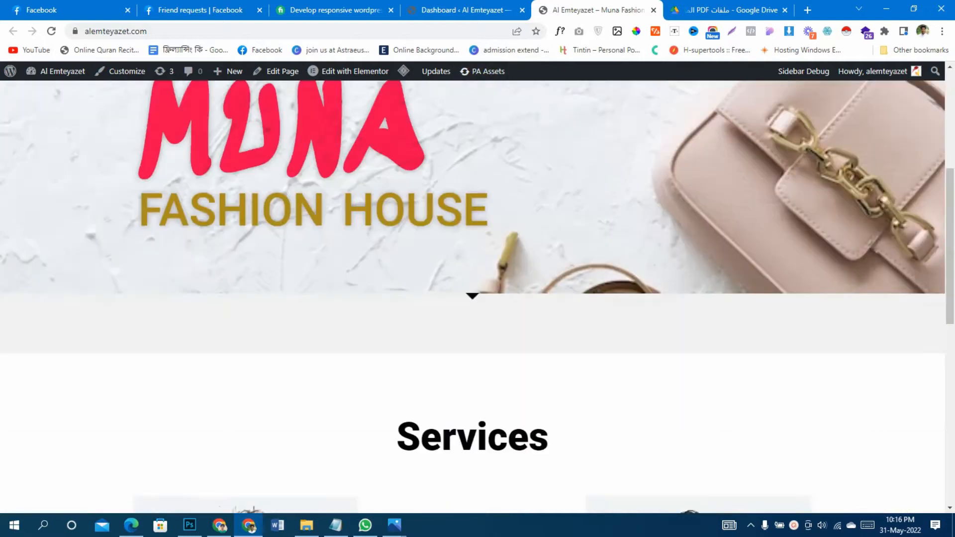
{"action": "scroll", "coordinate": [477, 293], "scroll_direction": "down", "scroll_amount": 5}
{"action": "scroll", "coordinate": [477, 294], "scroll_direction": "up", "scroll_amount": 15}
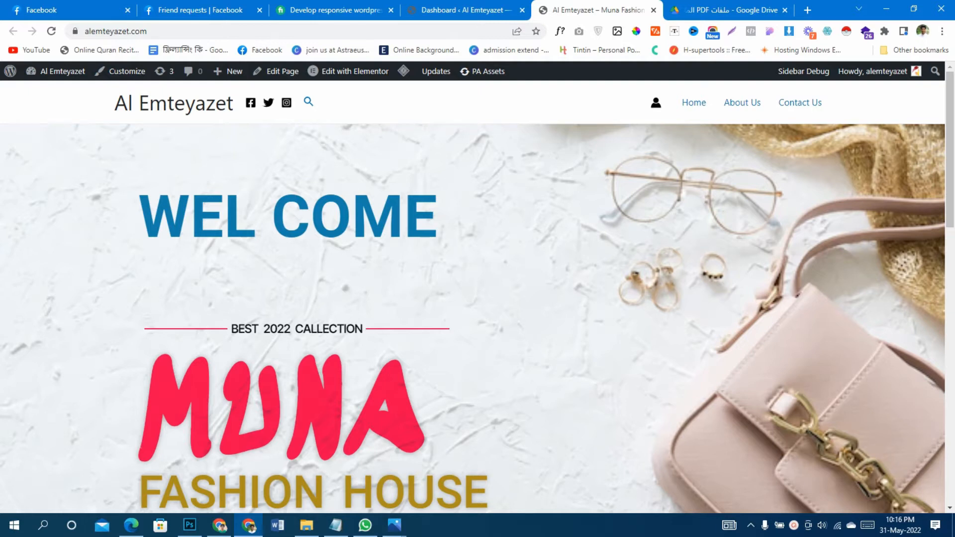
Step: Go to the site's WordPress dashboard and open the page for adding new plugins
{"action": "left_click", "coordinate": [460, 10]}
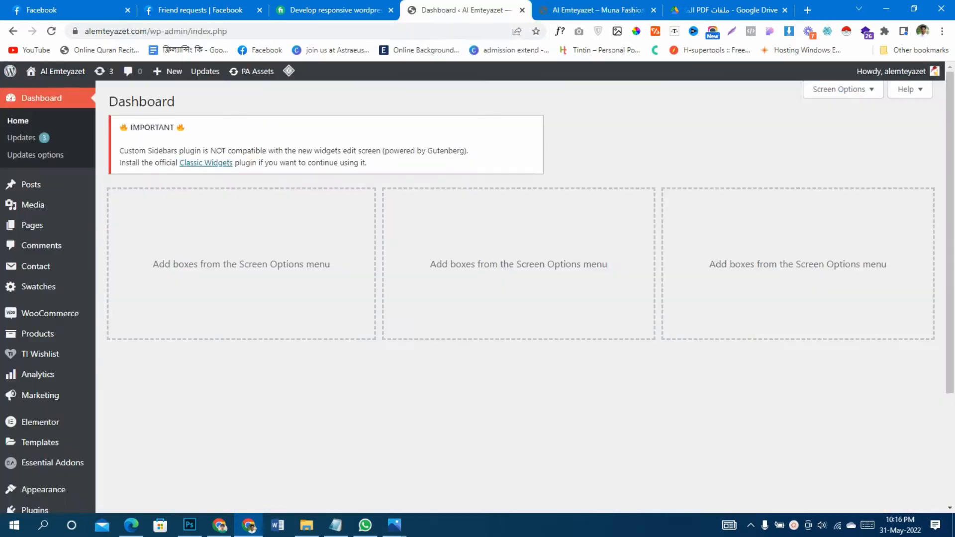
{"action": "scroll", "coordinate": [477, 294], "scroll_direction": "down", "scroll_amount": 3}
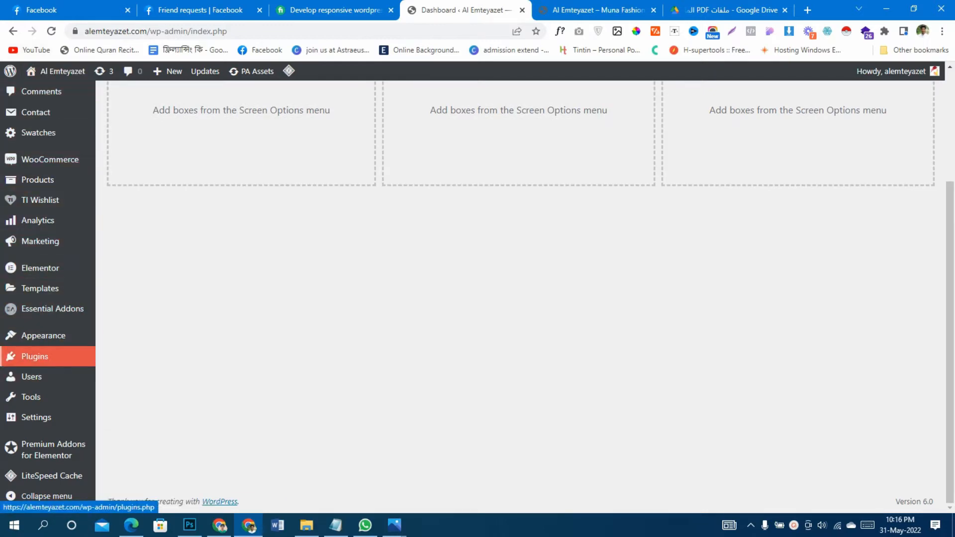
{"action": "scroll", "coordinate": [45, 358], "scroll_direction": "up", "scroll_amount": 3}
{"action": "mouse_move", "coordinate": [38, 266]}
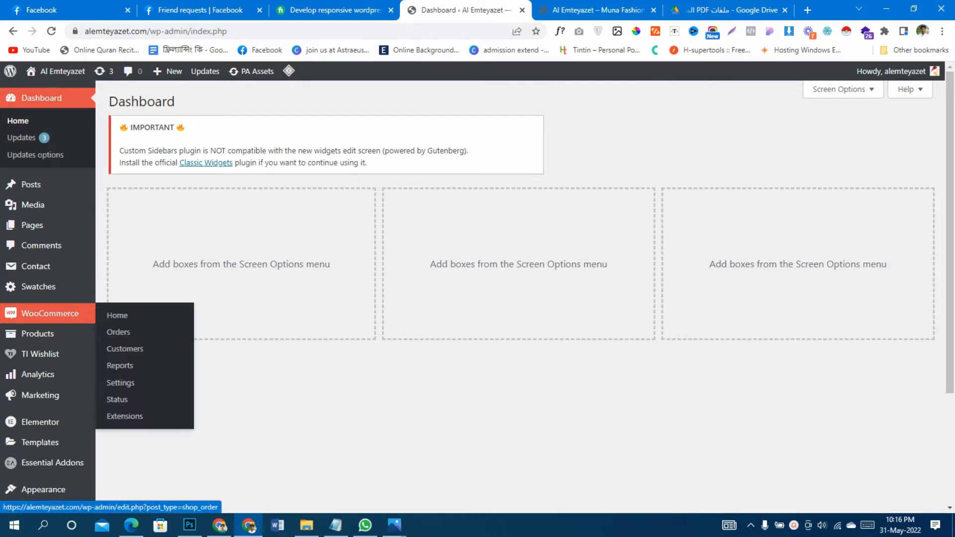
{"action": "scroll", "coordinate": [45, 324], "scroll_direction": "down", "scroll_amount": 3}
{"action": "mouse_move", "coordinate": [45, 335]}
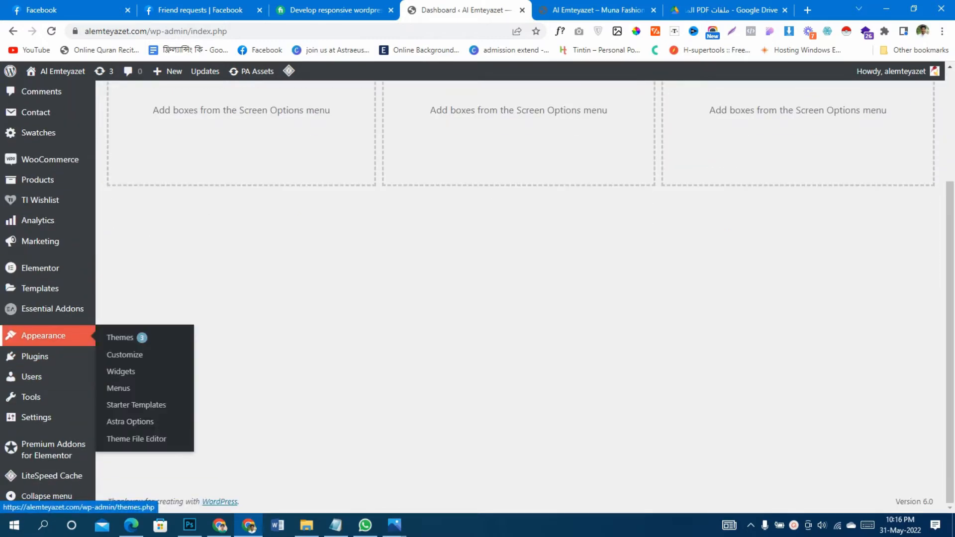
{"action": "mouse_move", "coordinate": [35, 356]}
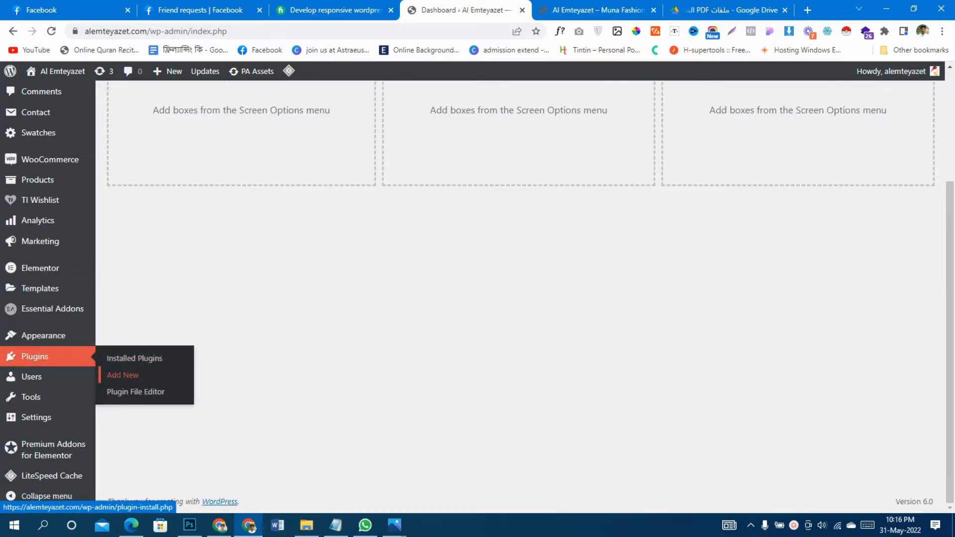
{"action": "left_click", "coordinate": [122, 375]}
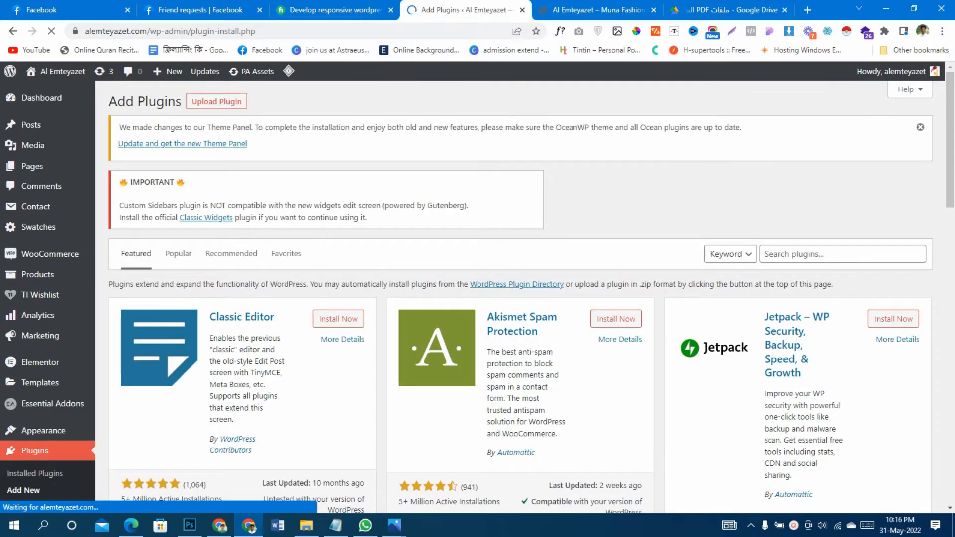
Step: Dismiss the Theme Panel notice, search the plugin directory for "wp reset", and install and activate the WP Reset plugin
{"action": "left_click", "coordinate": [920, 127]}
{"action": "left_click", "coordinate": [842, 199]}
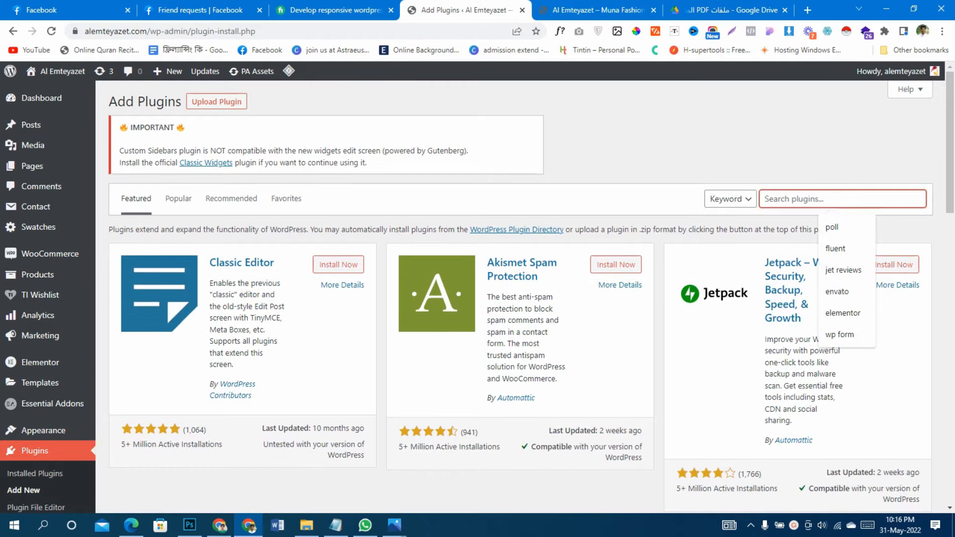
{"action": "type", "text": "wp reset"}
{"action": "left_click", "coordinate": [335, 267]}
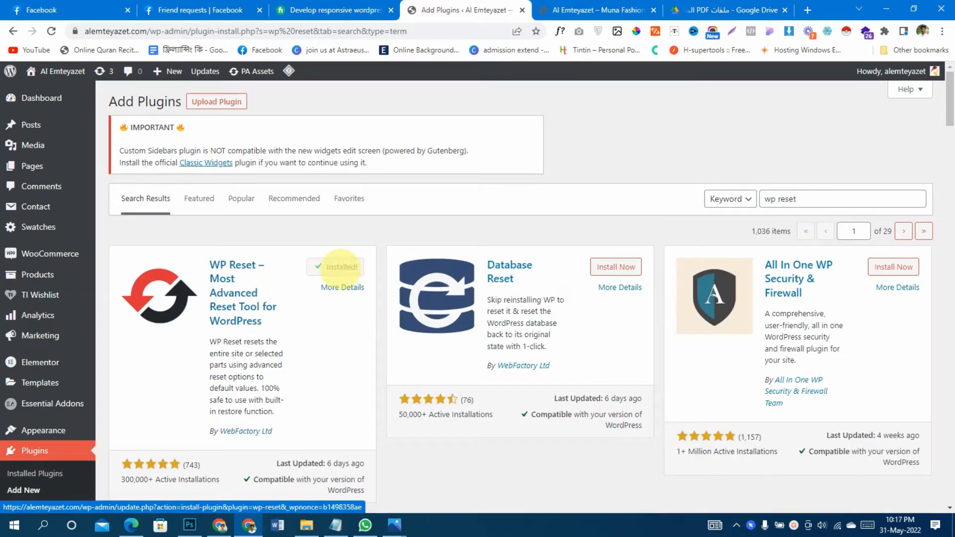
{"action": "left_click", "coordinate": [344, 267]}
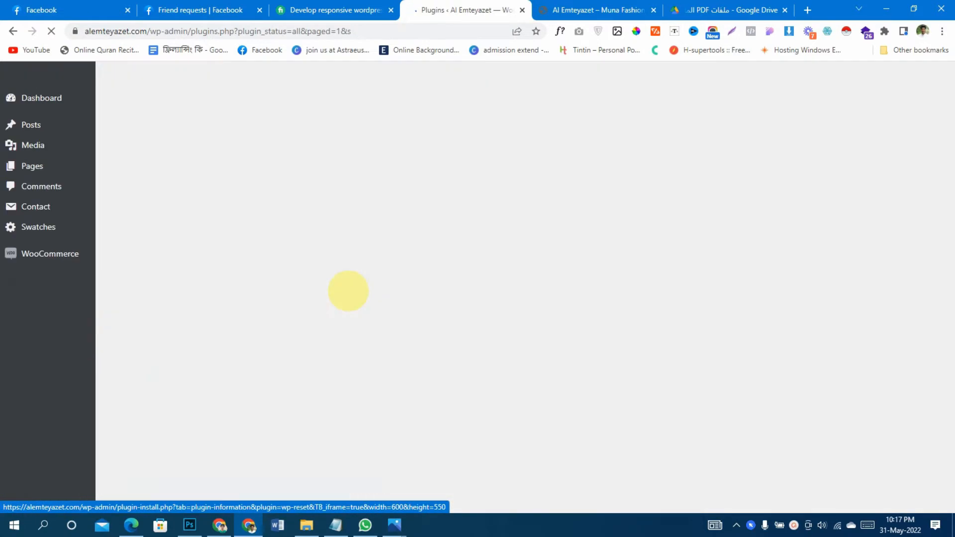
Step: Dismiss the WP Reset welcome pop-up and open the WP Reset tool page
{"action": "scroll", "coordinate": [87, 384], "scroll_direction": "down", "scroll_amount": 5}
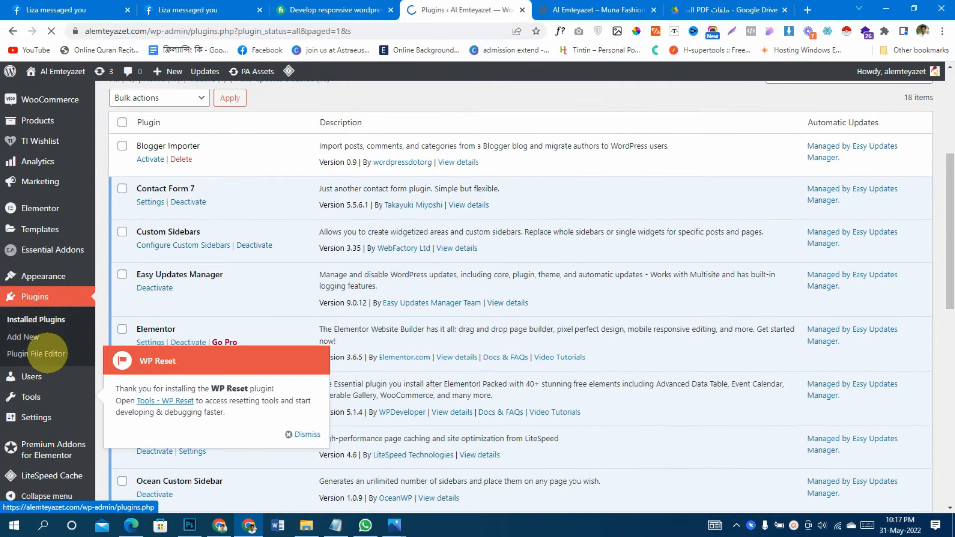
{"action": "mouse_move", "coordinate": [43, 398]}
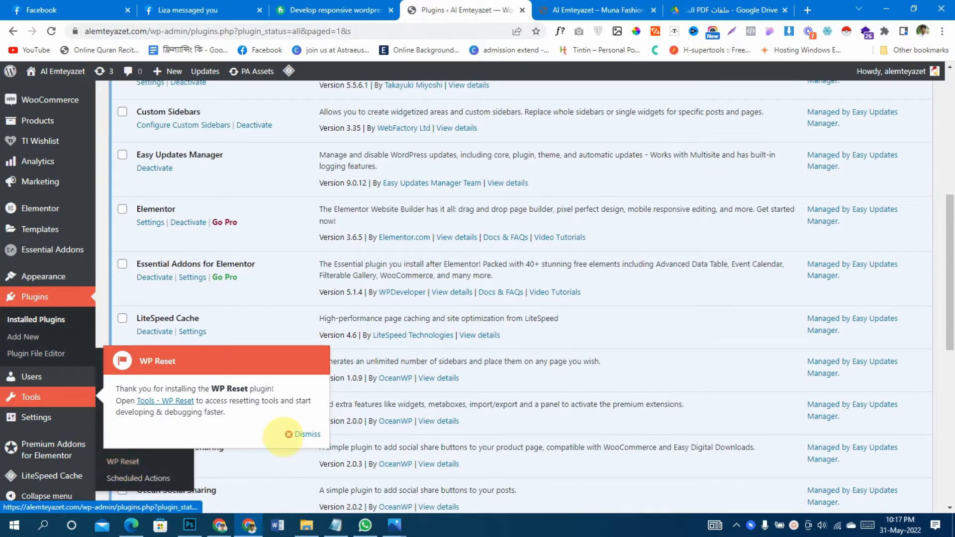
{"action": "left_click", "coordinate": [286, 434]}
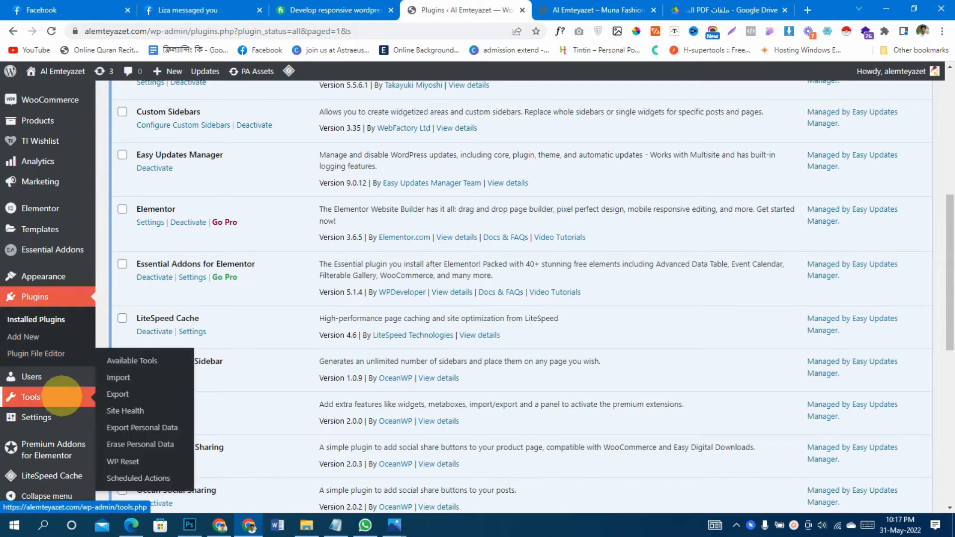
{"action": "left_click", "coordinate": [126, 461]}
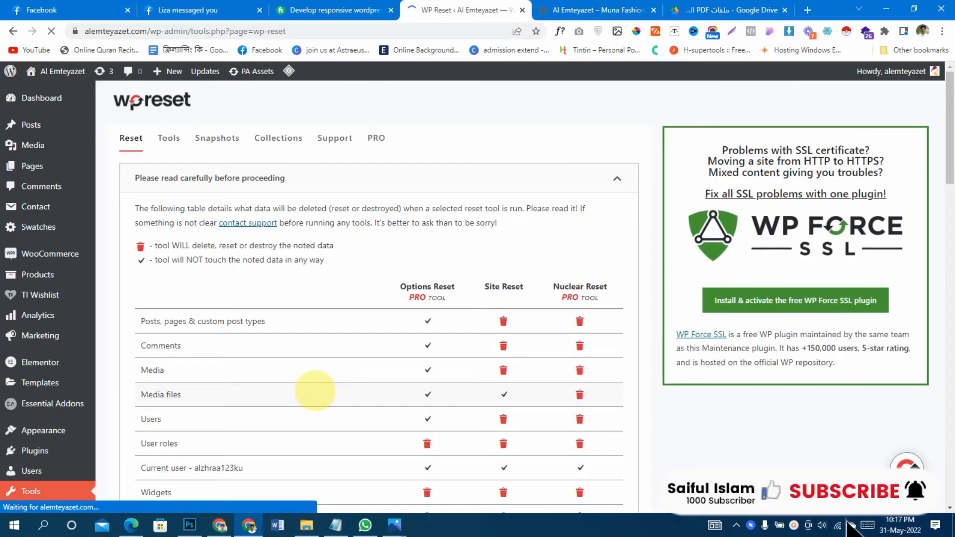
Step: Run Site Reset with "reset" as the confirmation text and only the WP Reset plugin set to reactivate, confirming the WordPress reset
{"action": "scroll", "coordinate": [316, 389], "scroll_direction": "down", "scroll_amount": 15}
{"action": "scroll", "coordinate": [317, 389], "scroll_direction": "down", "scroll_amount": 3}
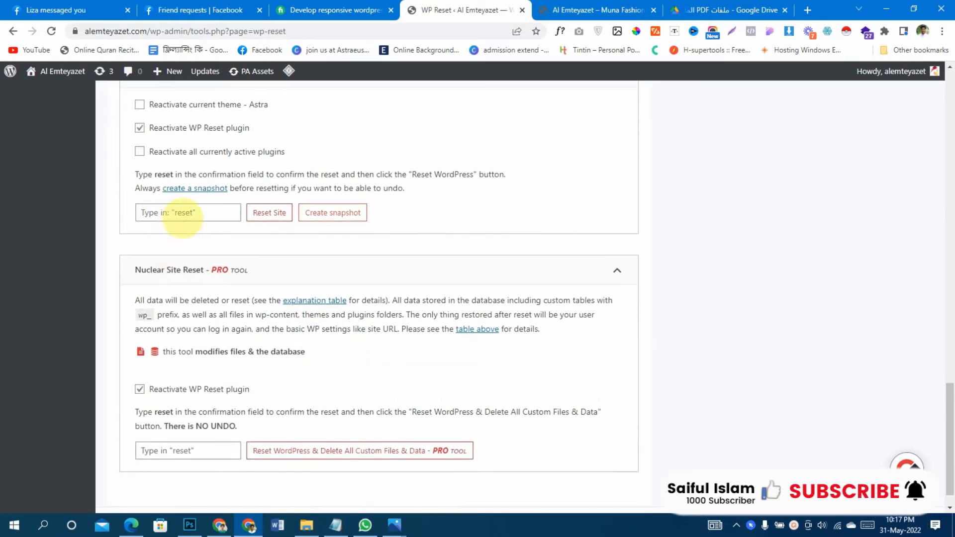
{"action": "left_click", "coordinate": [182, 215]}
{"action": "type", "text": "reset"}
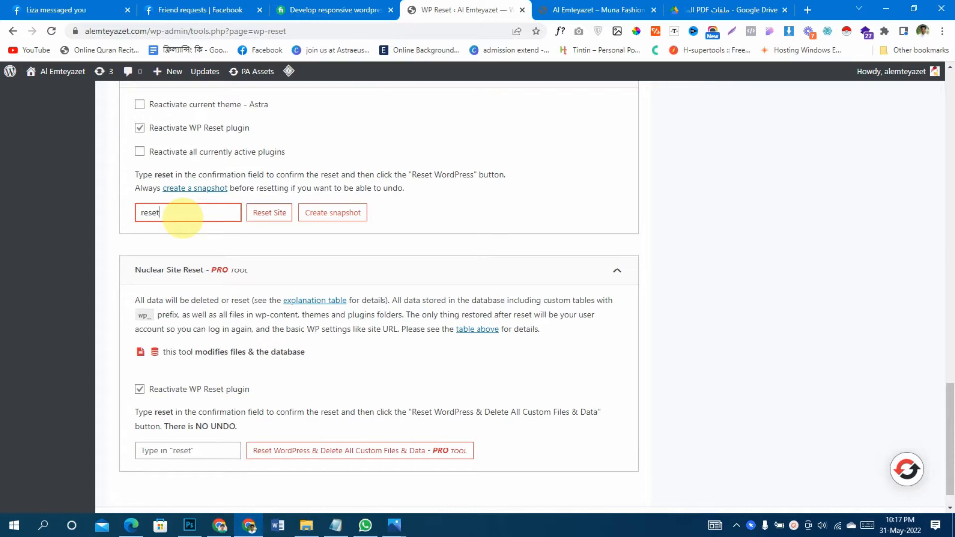
{"action": "left_click", "coordinate": [268, 213]}
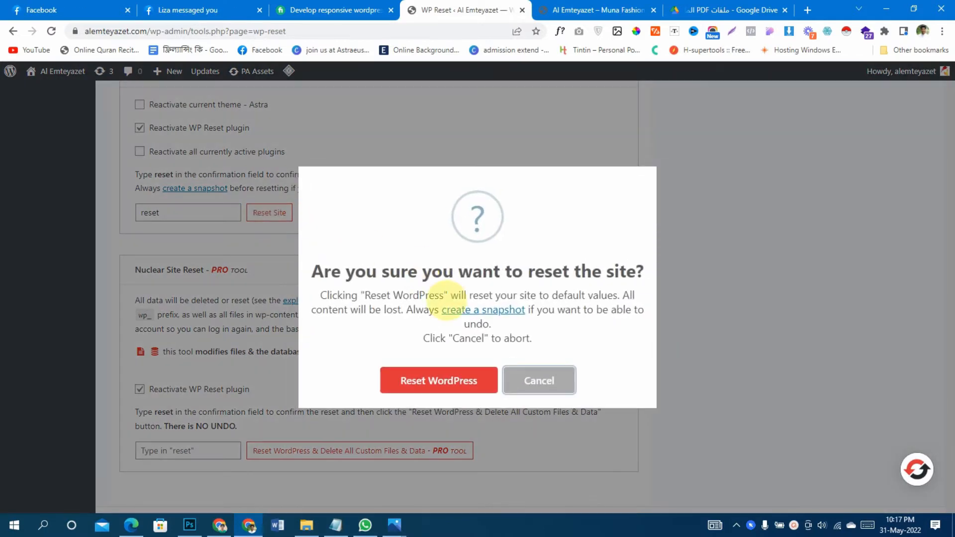
{"action": "left_click", "coordinate": [438, 380]}
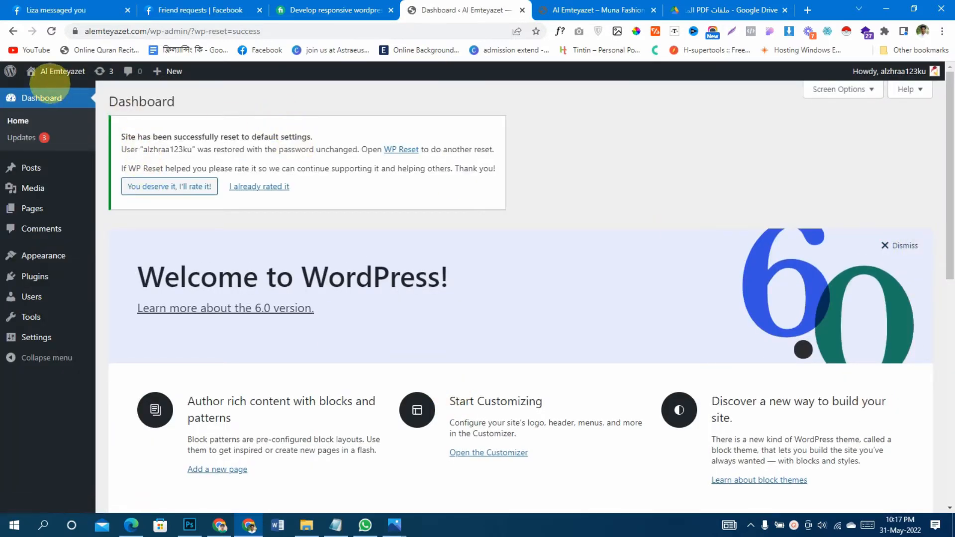
Step: Open the site's front end in a new tab, check how it looks after the reset, and return to the dashboard
{"action": "mouse_move", "coordinate": [54, 68]}
{"action": "middle_click", "coordinate": [46, 94]}
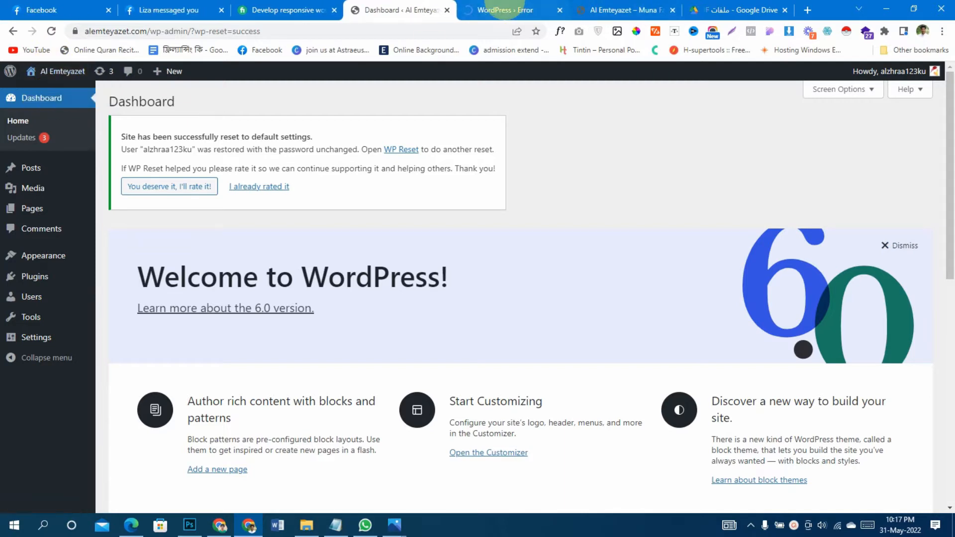
{"action": "left_click", "coordinate": [502, 10]}
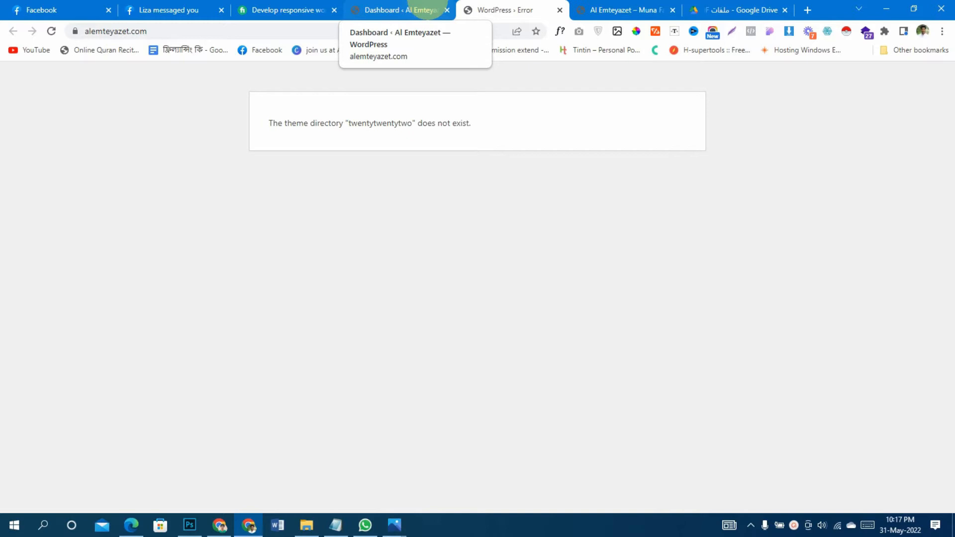
{"action": "left_click", "coordinate": [426, 7]}
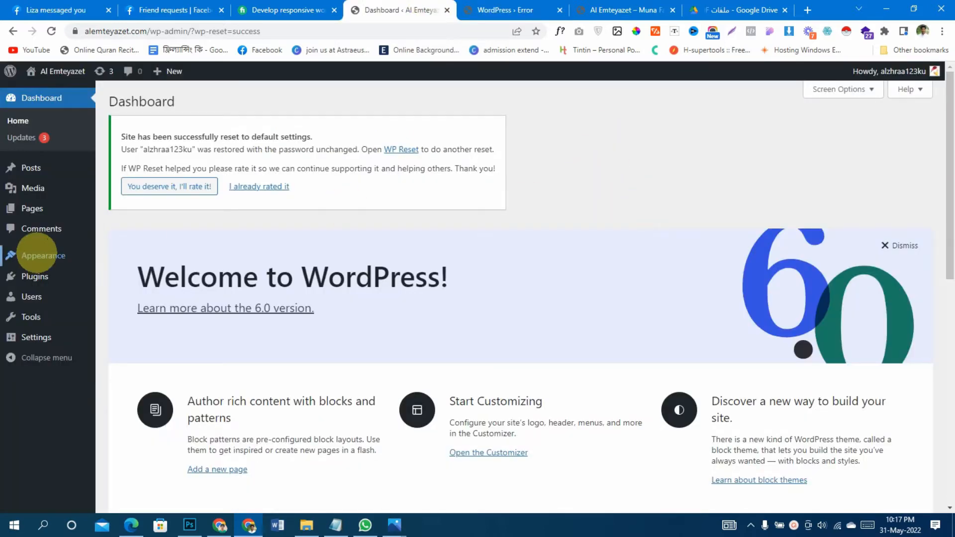
{"action": "left_click", "coordinate": [498, 10]}
{"action": "left_click", "coordinate": [398, 10]}
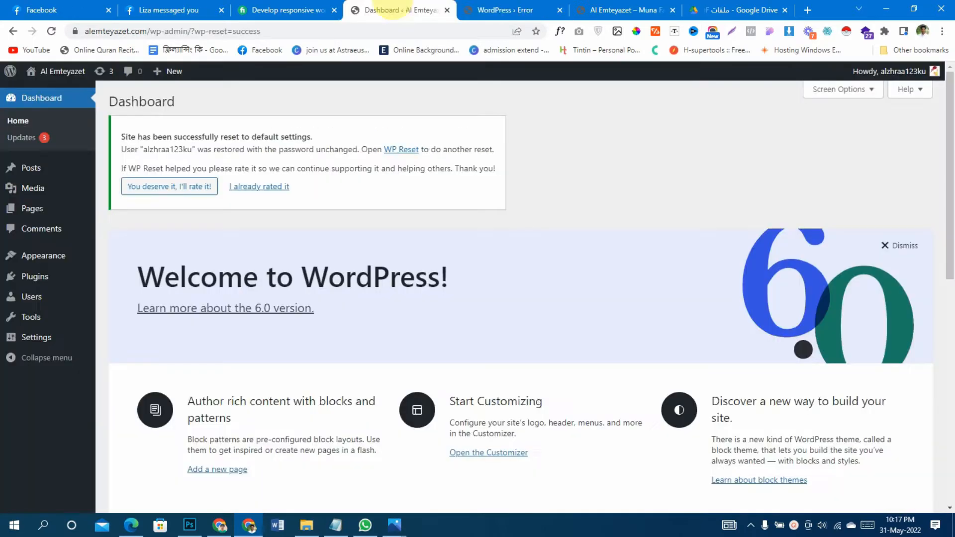
Step: Dismiss the WordPress welcome panel and open the list of installed themes
{"action": "left_click", "coordinate": [903, 245]}
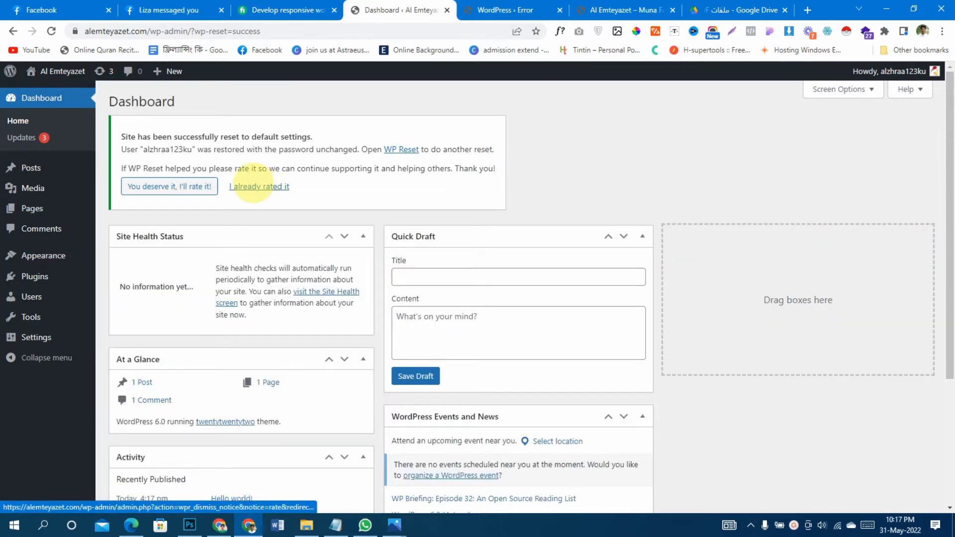
{"action": "mouse_move", "coordinate": [80, 256]}
{"action": "left_click", "coordinate": [114, 257]}
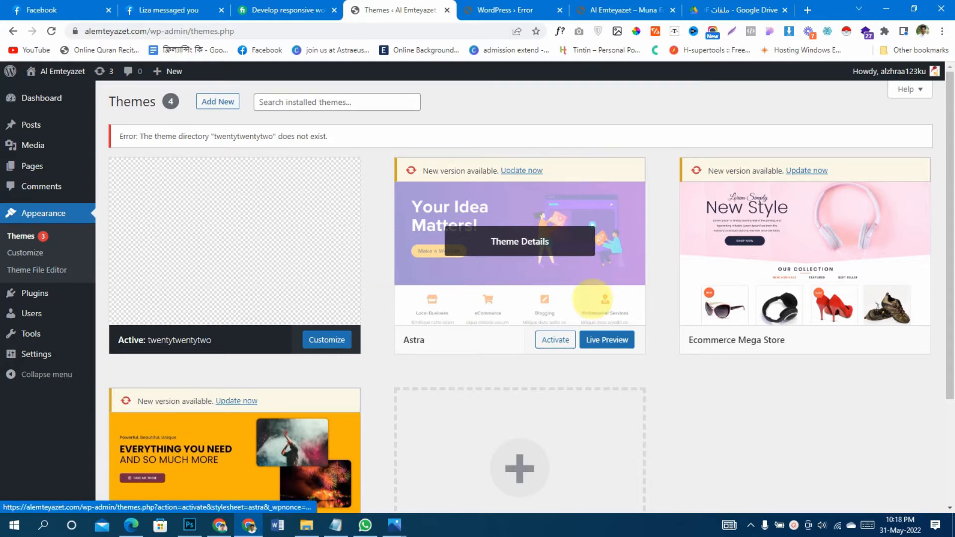
Step: Update the Astra theme to its new version and activate it
{"action": "scroll", "coordinate": [410, 335], "scroll_direction": "down", "scroll_amount": 3}
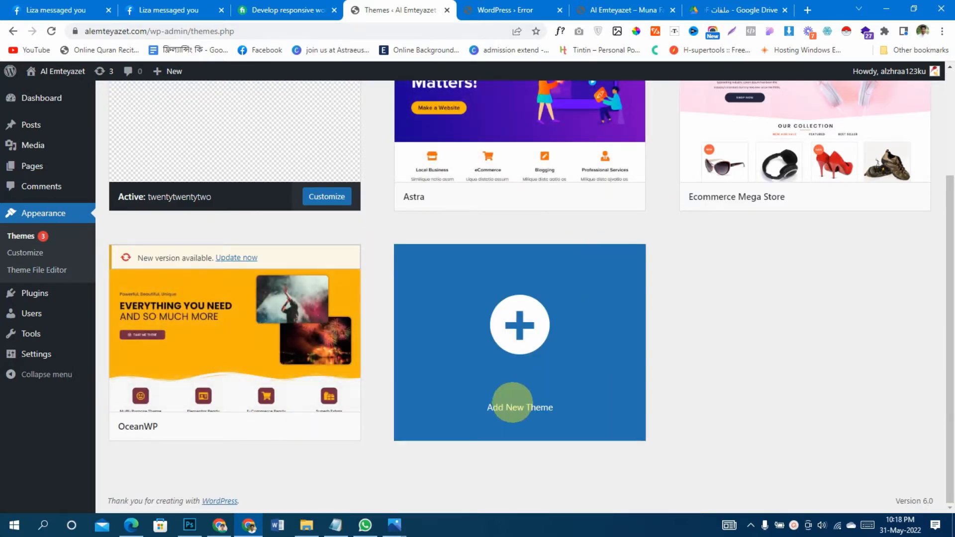
{"action": "scroll", "coordinate": [511, 401], "scroll_direction": "up", "scroll_amount": 3}
{"action": "left_click", "coordinate": [370, 102]}
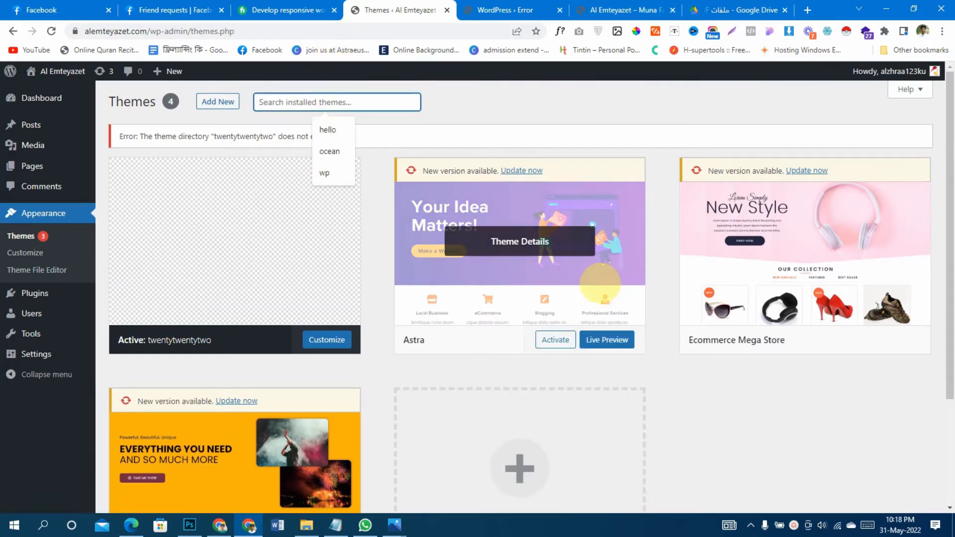
{"action": "left_click", "coordinate": [520, 170]}
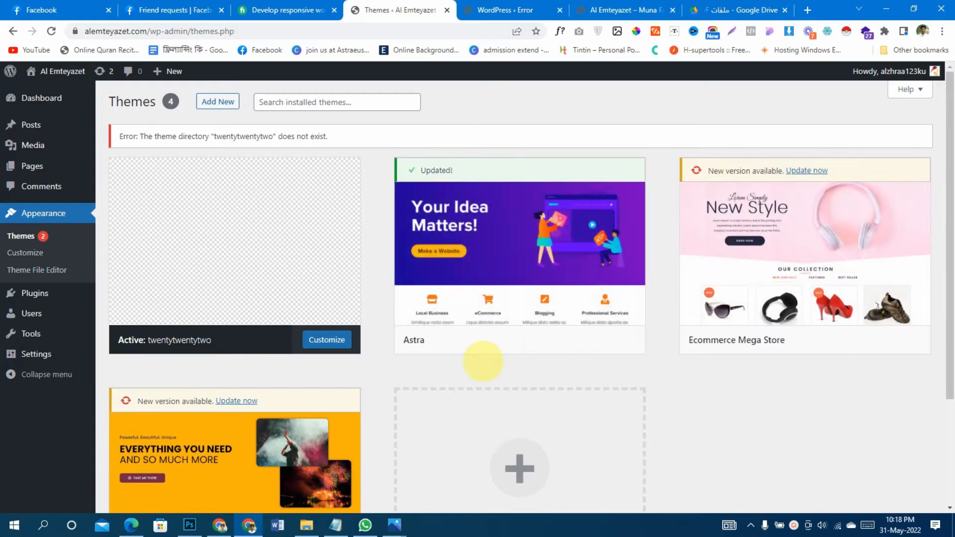
{"action": "left_click", "coordinate": [554, 339]}
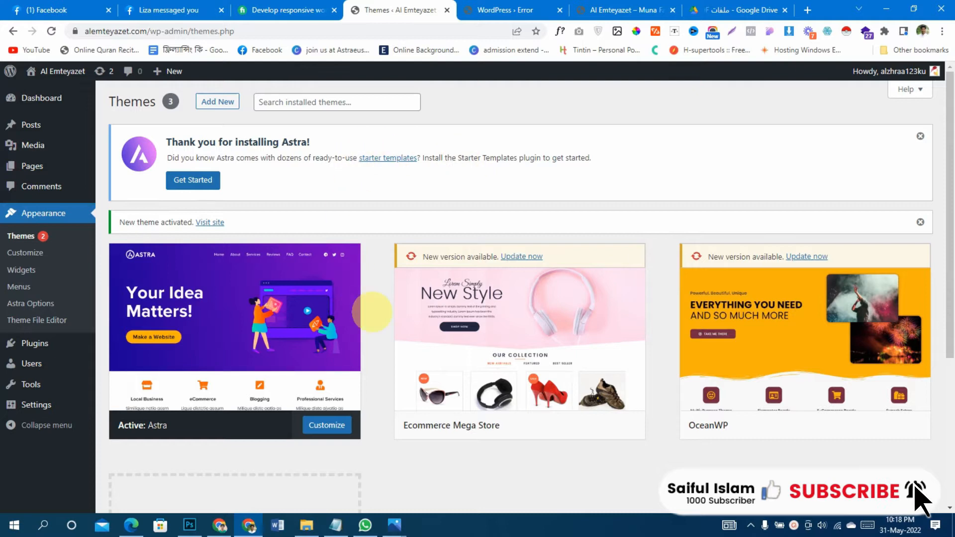
Step: Delete the OceanWP theme from the installed themes and confirm the deletion
{"action": "scroll", "coordinate": [320, 320], "scroll_direction": "down", "scroll_amount": 5}
{"action": "scroll", "coordinate": [500, 324], "scroll_direction": "up", "scroll_amount": 5}
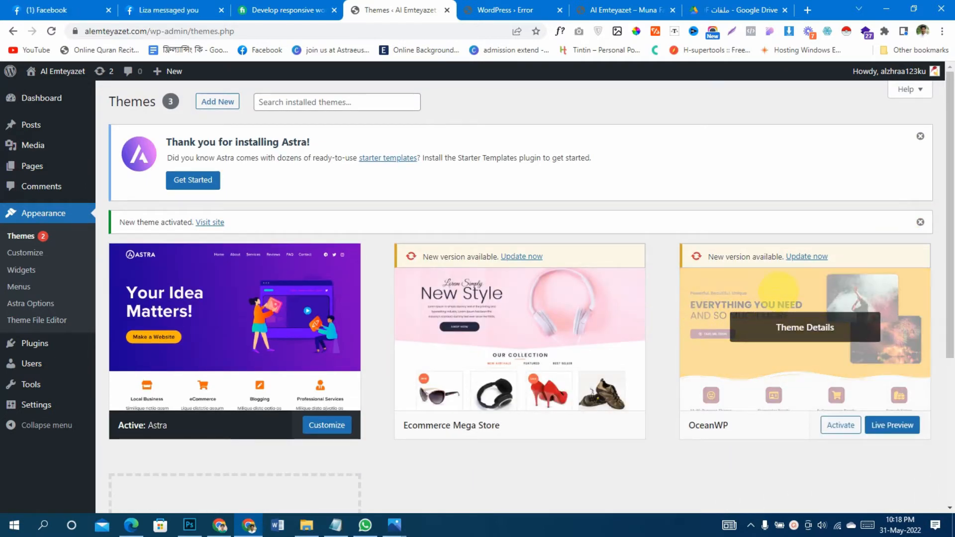
{"action": "left_click", "coordinate": [778, 291]}
{"action": "scroll", "coordinate": [725, 405], "scroll_direction": "down", "scroll_amount": 3}
{"action": "left_click", "coordinate": [914, 485]}
{"action": "left_click", "coordinate": [536, 121]}
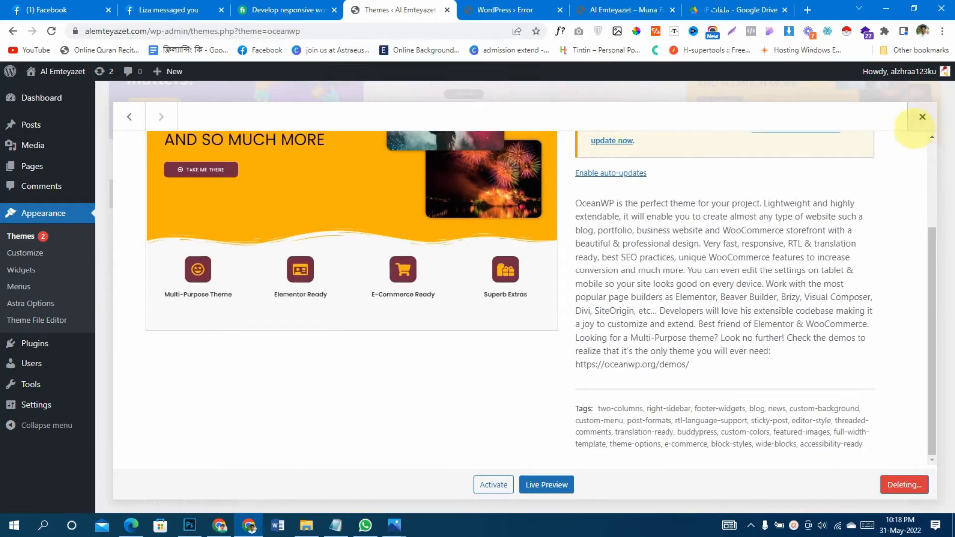
Step: Delete the Ecommerce Mega Store theme, confirm the deletion, and dismiss the Astra thank-you notice
{"action": "left_click", "coordinate": [592, 299]}
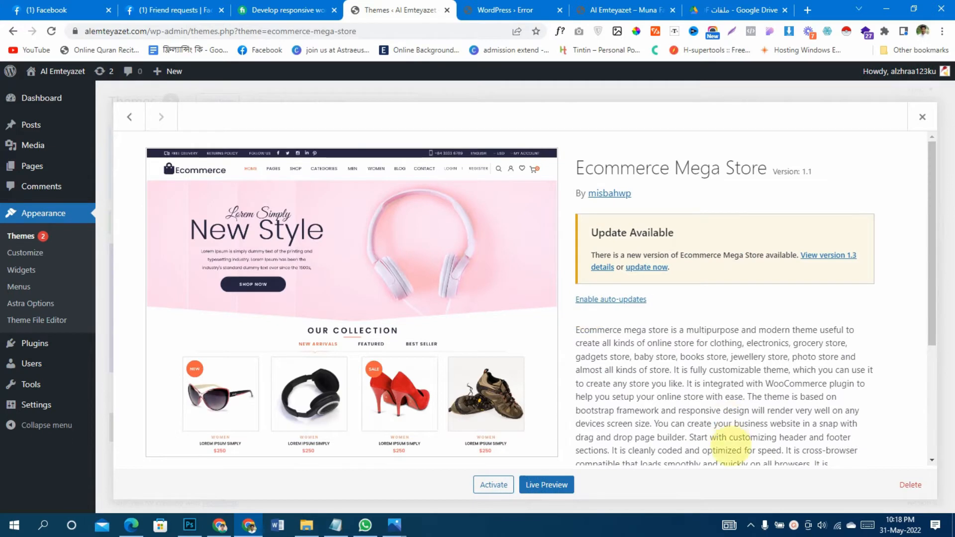
{"action": "left_click", "coordinate": [914, 484]}
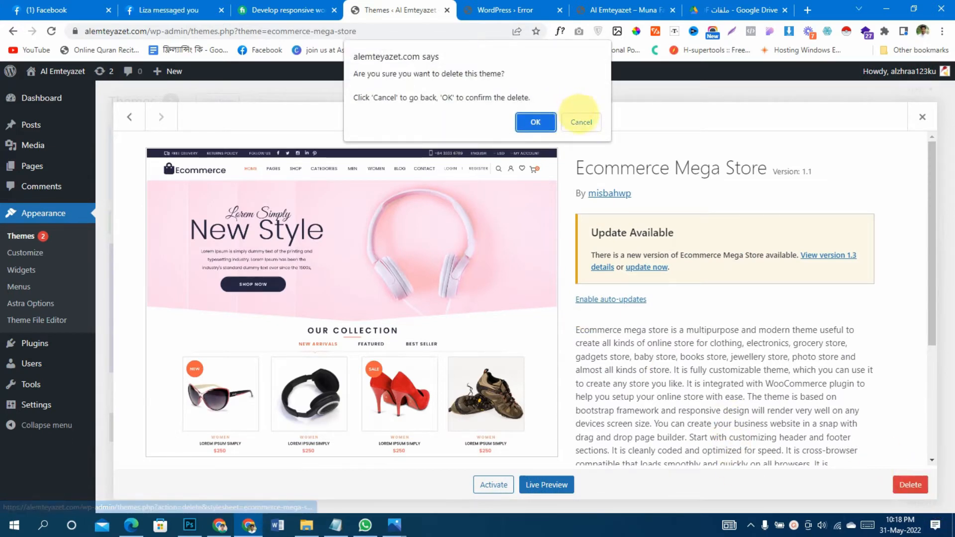
{"action": "left_click", "coordinate": [537, 120]}
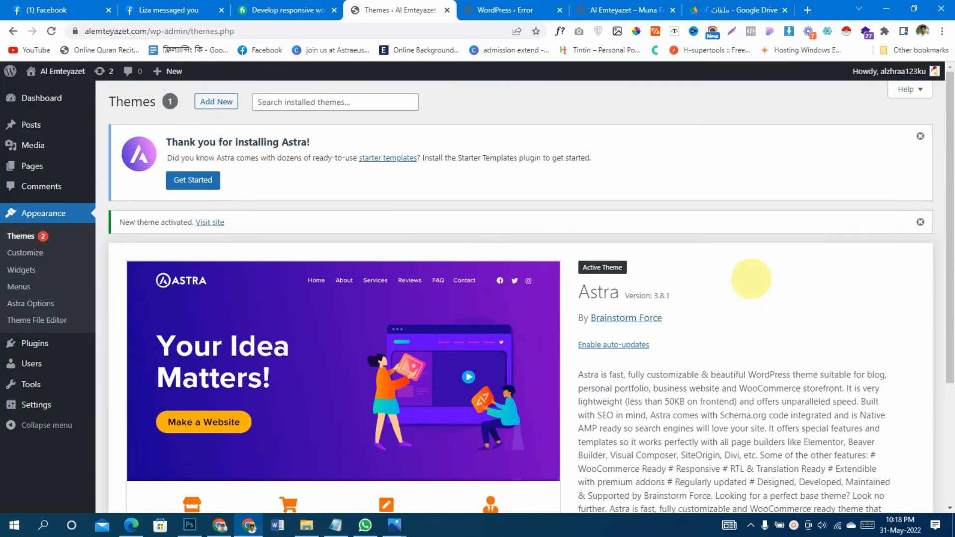
{"action": "left_click", "coordinate": [920, 135]}
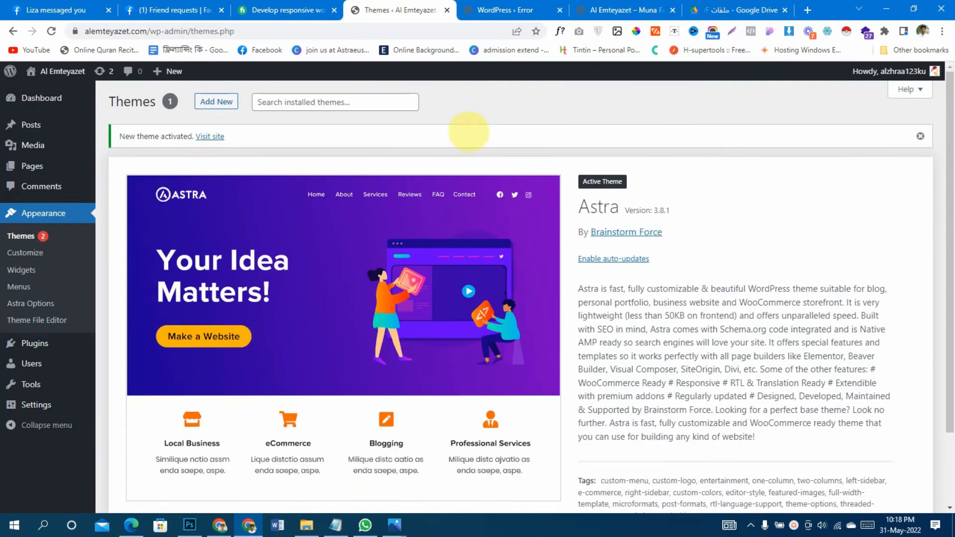
Step: Install the Twenty Twenty-Two theme from the popular themes in the WordPress theme directory
{"action": "left_click", "coordinate": [216, 101]}
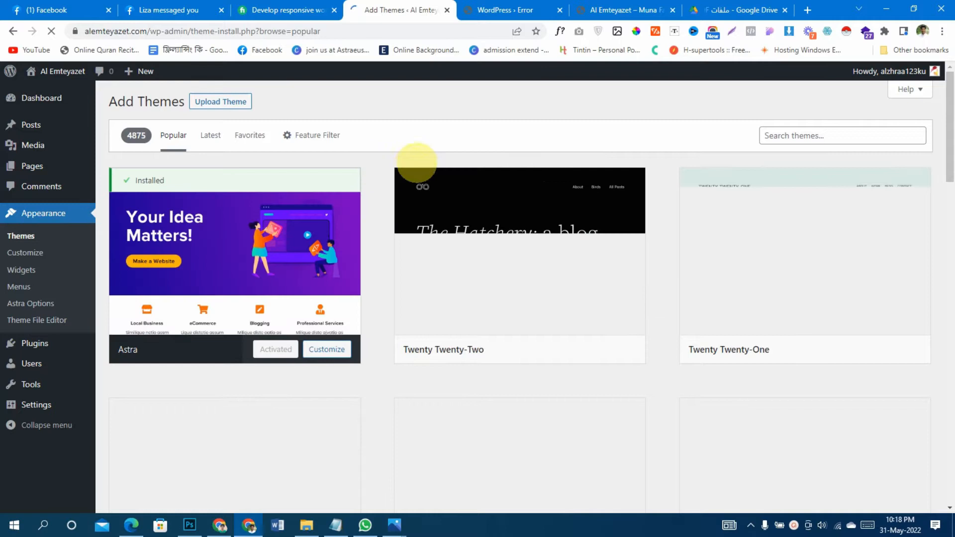
{"action": "left_click", "coordinate": [562, 349]}
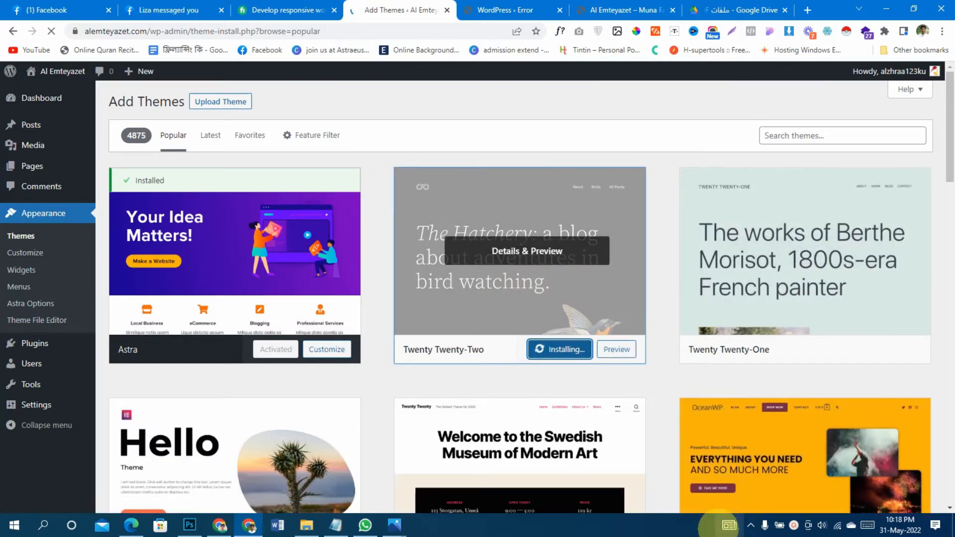
{"action": "scroll", "coordinate": [629, 411], "scroll_direction": "down", "scroll_amount": 4}
{"action": "scroll", "coordinate": [646, 413], "scroll_direction": "up", "scroll_amount": 3}
{"action": "scroll", "coordinate": [629, 407], "scroll_direction": "up", "scroll_amount": 1}
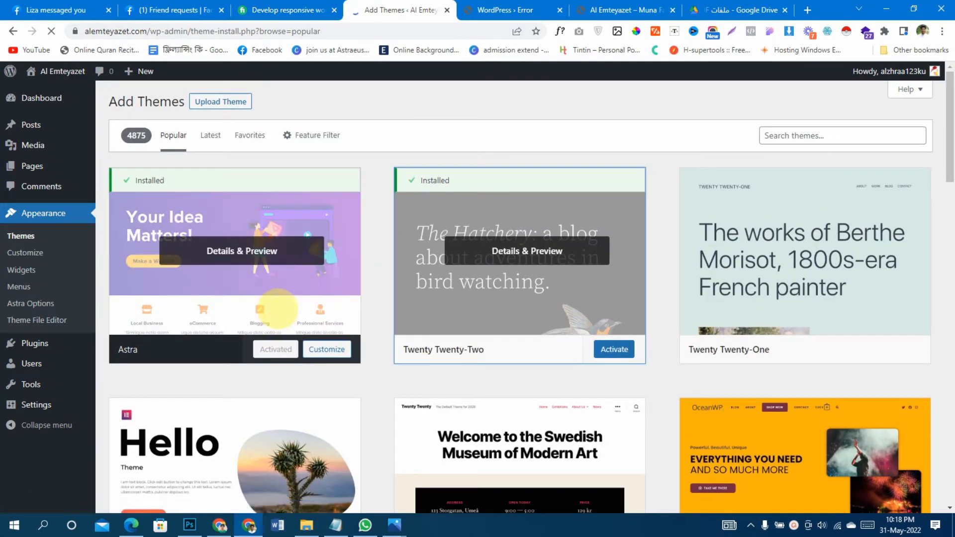
Step: Activate the Twenty Twenty-Two theme and switch the active theme back to Astra
{"action": "left_click", "coordinate": [612, 350]}
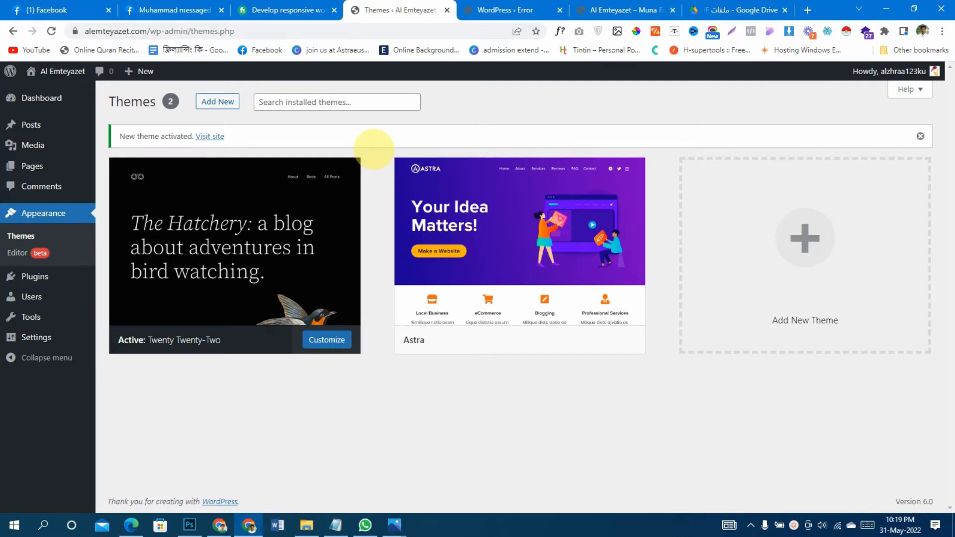
{"action": "mouse_move", "coordinate": [575, 273]}
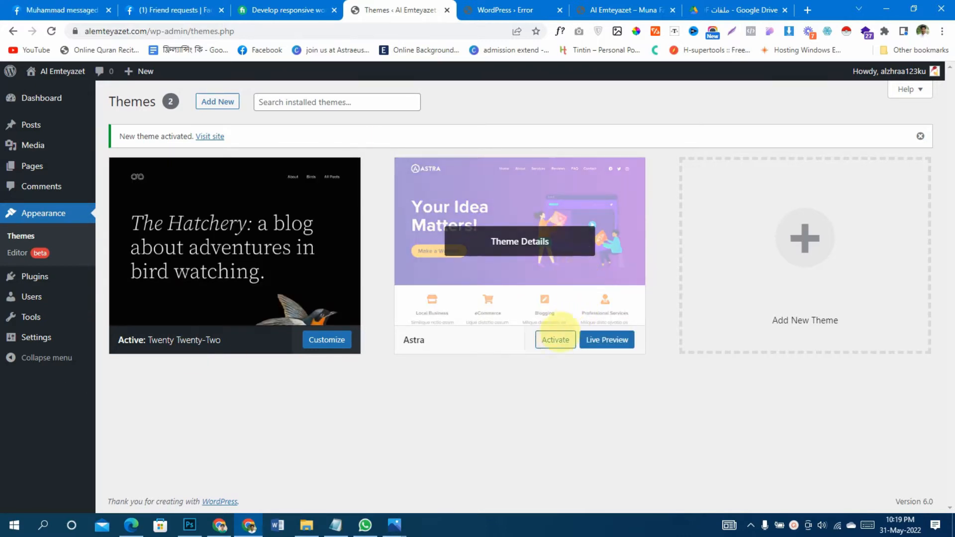
{"action": "left_click", "coordinate": [556, 340]}
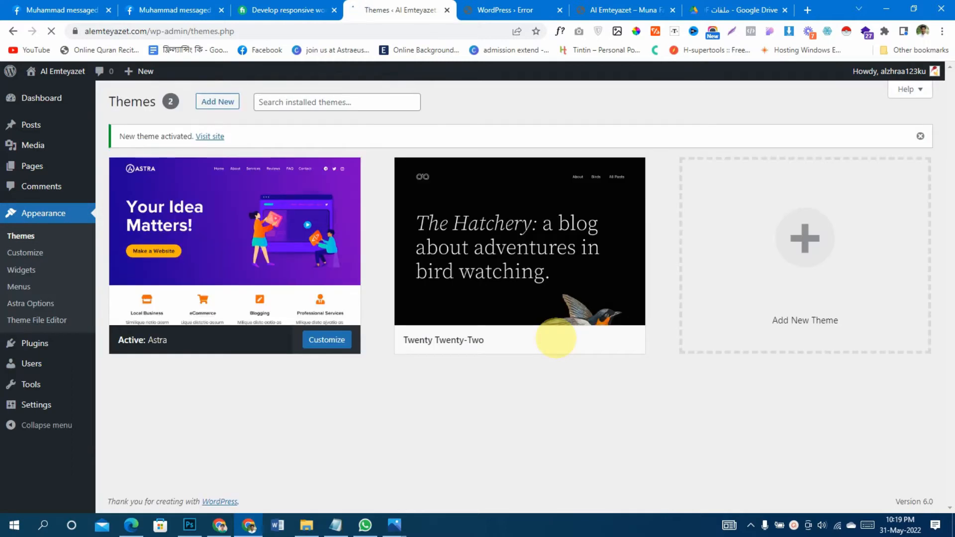
Step: Open the site's front end in a new browser tab and view the page with Astra active
{"action": "mouse_move", "coordinate": [60, 70]}
{"action": "middle_click", "coordinate": [43, 88]}
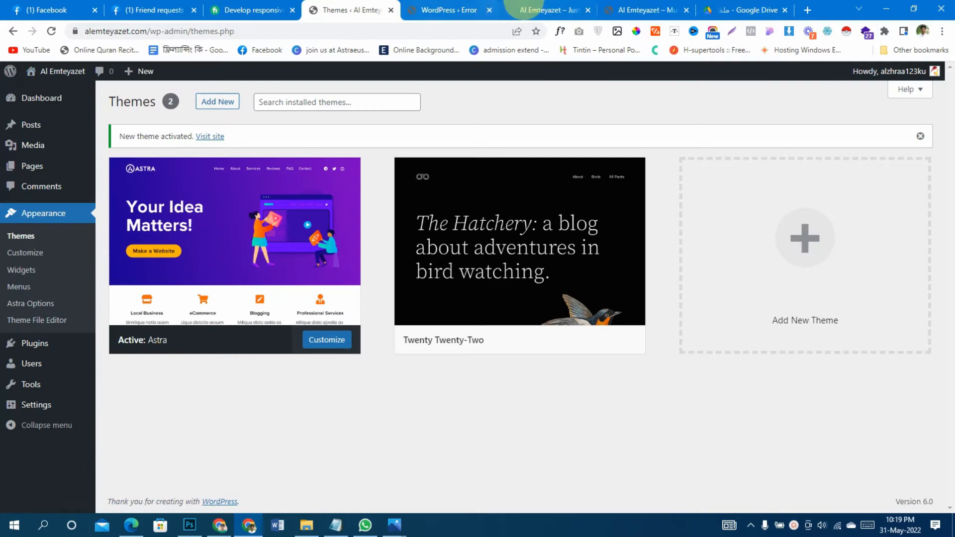
{"action": "left_click", "coordinate": [512, 9]}
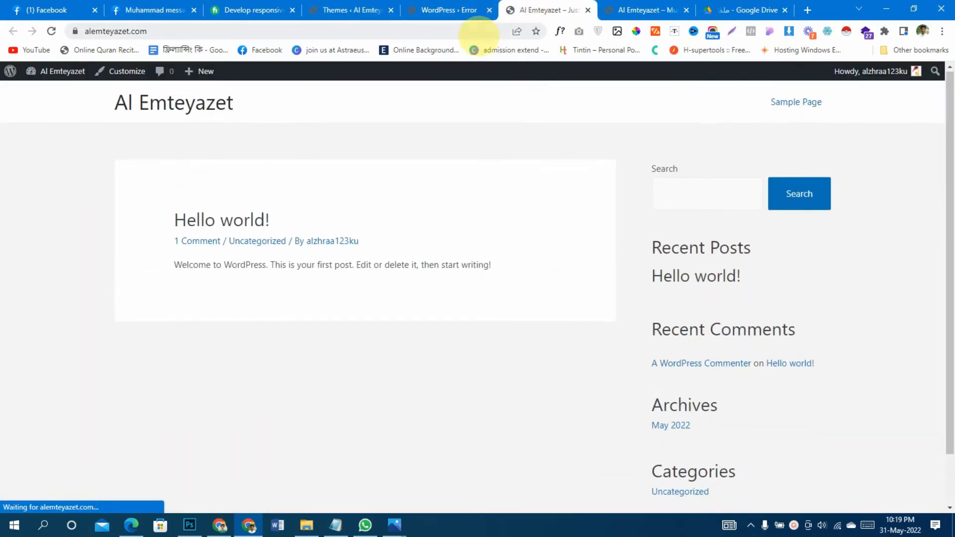
Step: Close the WordPress error tab and the tab with the old Muna Fashion House page, and return to the installed themes
{"action": "left_click", "coordinate": [469, 11]}
{"action": "left_click", "coordinate": [490, 10]}
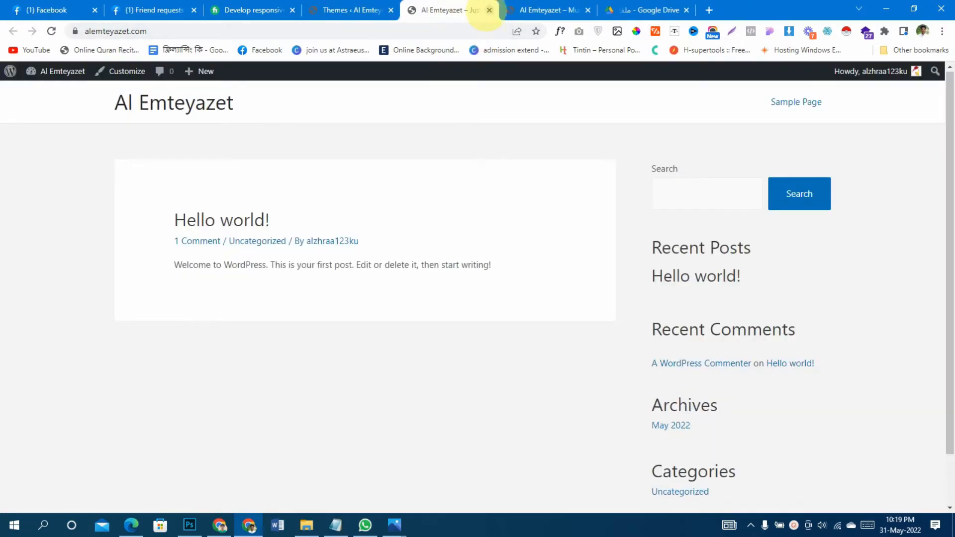
{"action": "left_click", "coordinate": [538, 10]}
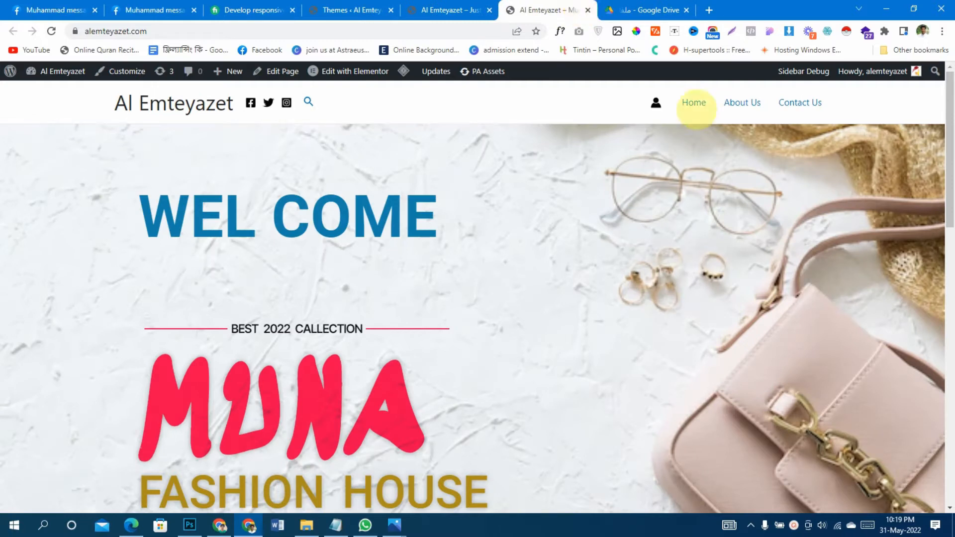
{"action": "left_click", "coordinate": [672, 10]}
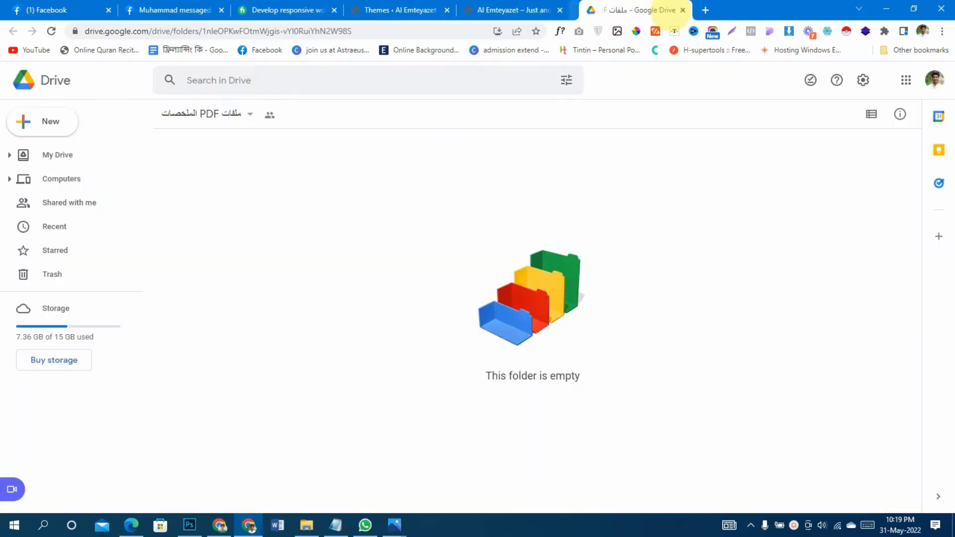
{"action": "left_click", "coordinate": [512, 10]}
{"action": "left_click", "coordinate": [377, 10]}
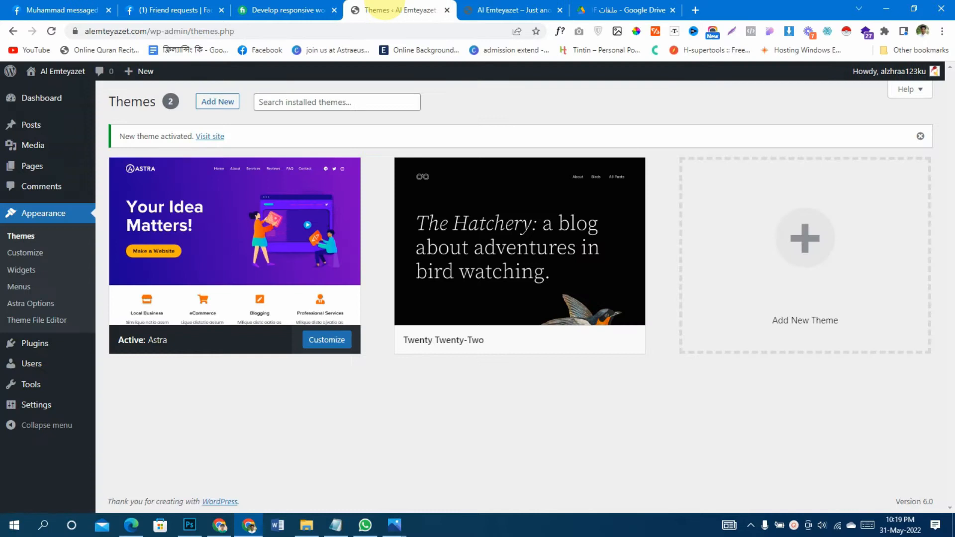